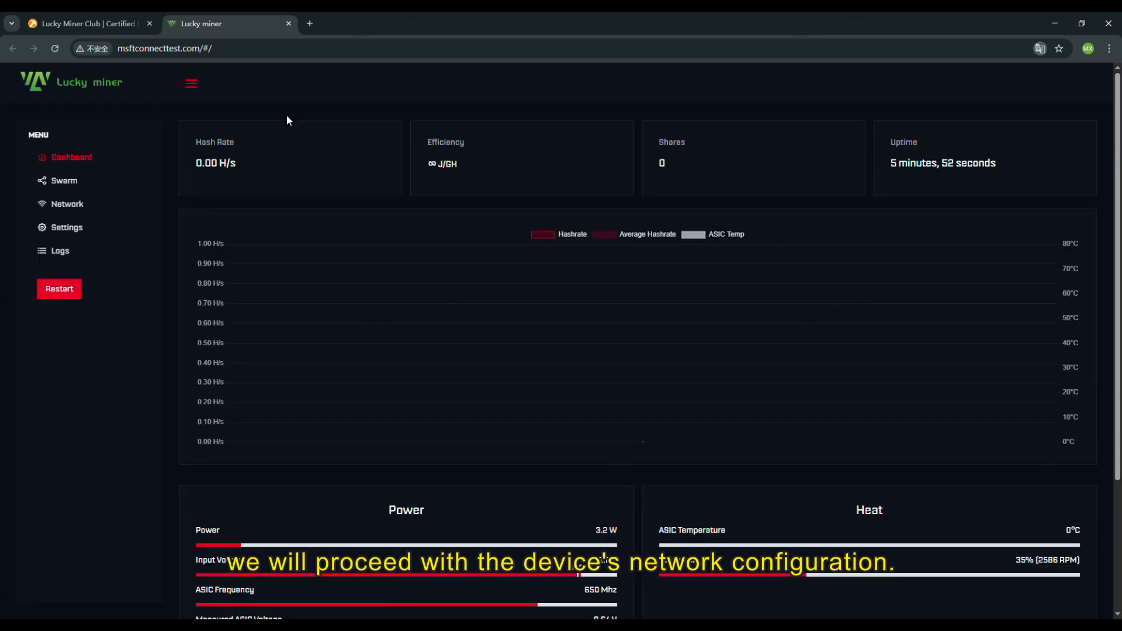
Step: Save MXMate60pro with its password as the miner's 2.4G Wi-Fi network on the Network page
click(66, 203)
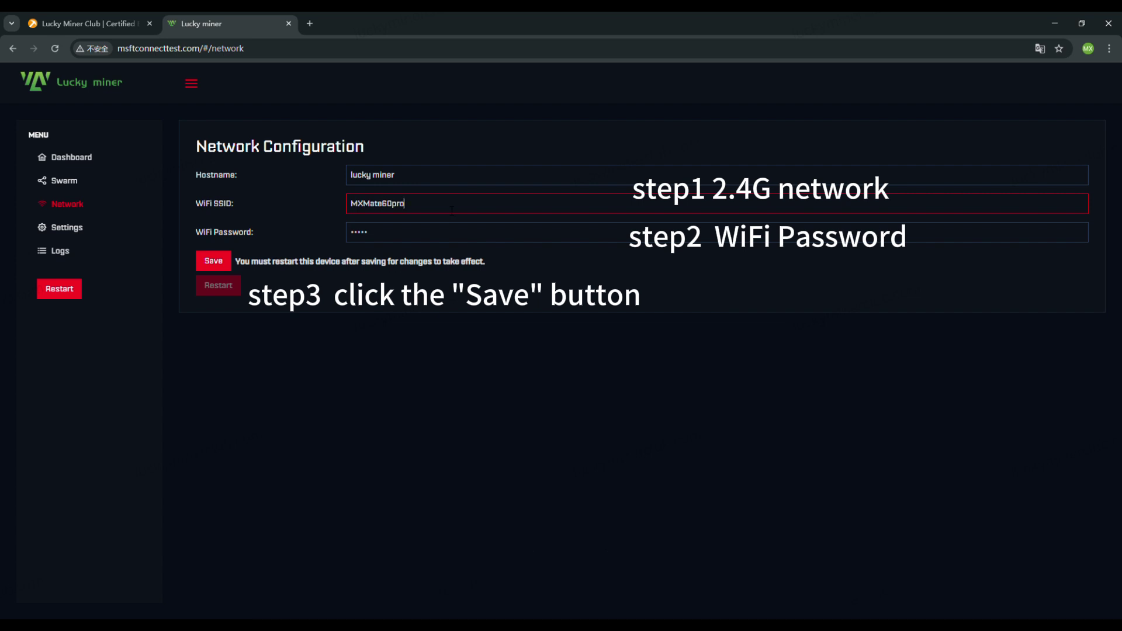
click(213, 261)
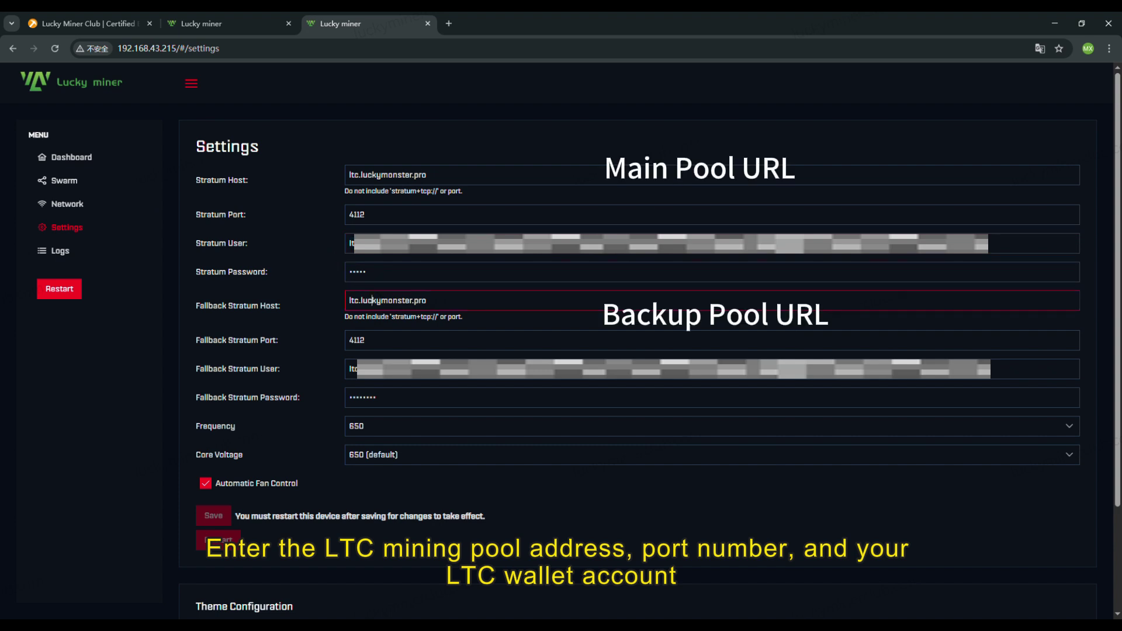
Step: Save ltc.luckymonster.pro port 4112 as the Stratum and Fallback pool, then restart the miner
mouse_move(371, 300)
mouse_down()
mouse_move(430, 300)
mouse_move(347, 300)
mouse_up()
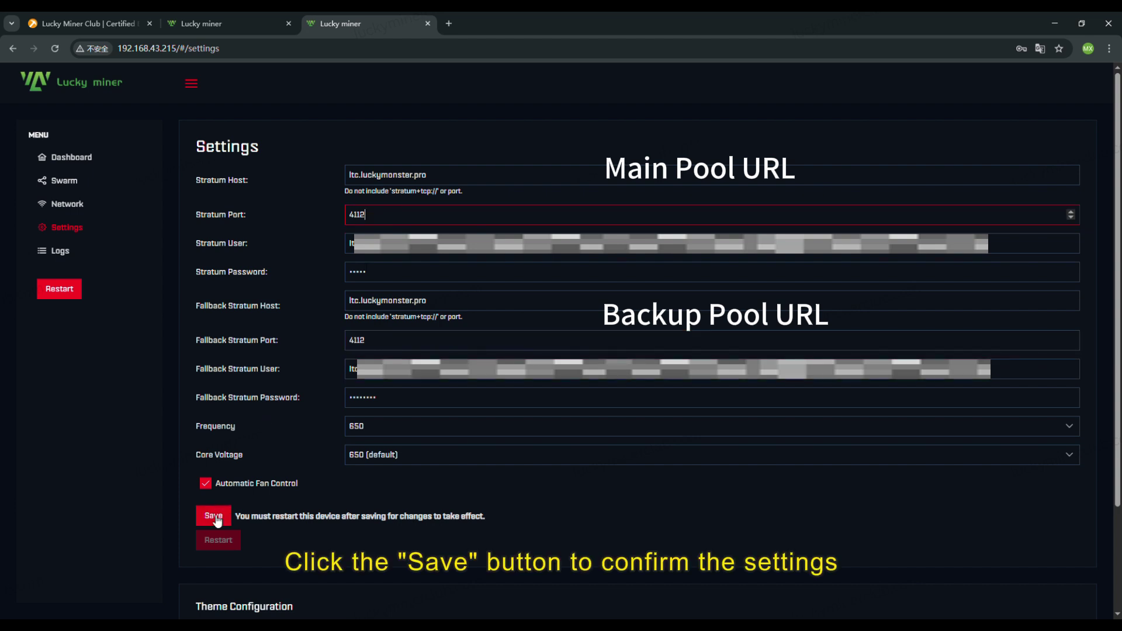
click(215, 518)
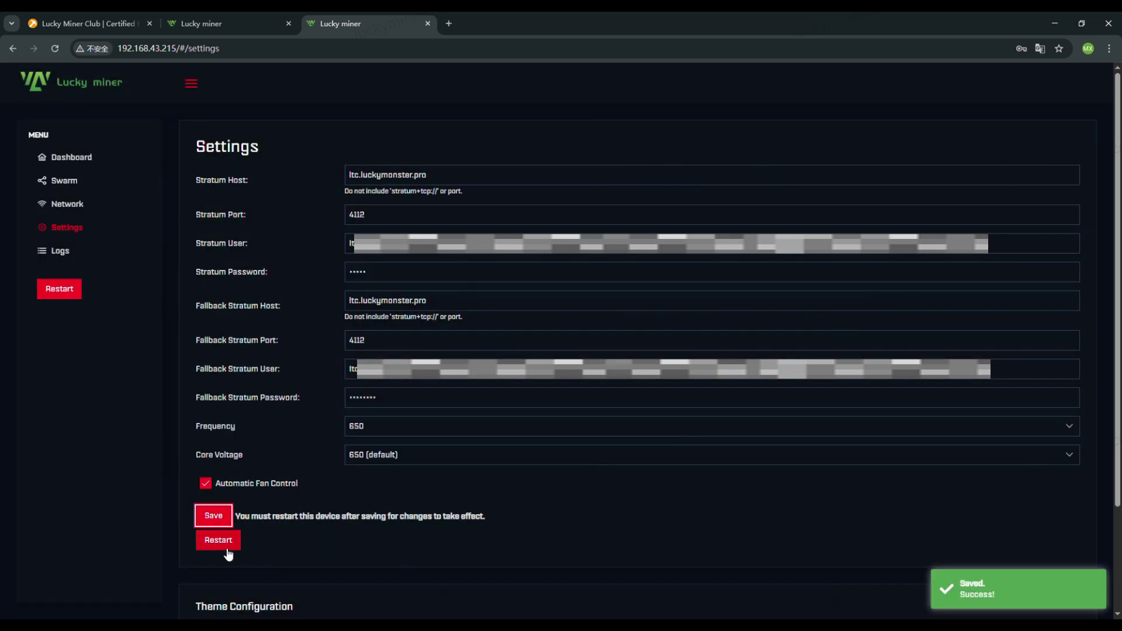
click(219, 541)
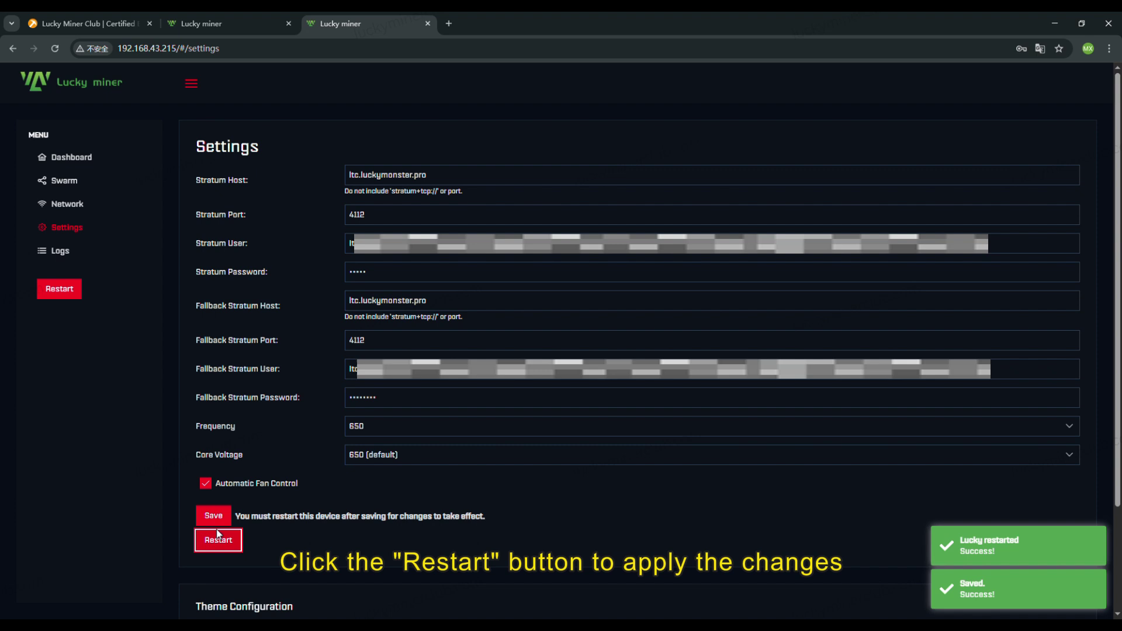
Step: Check the Dashboard hash rate chart, then view the Swarm list showing LG07 at 16.78 MH/s
click(71, 157)
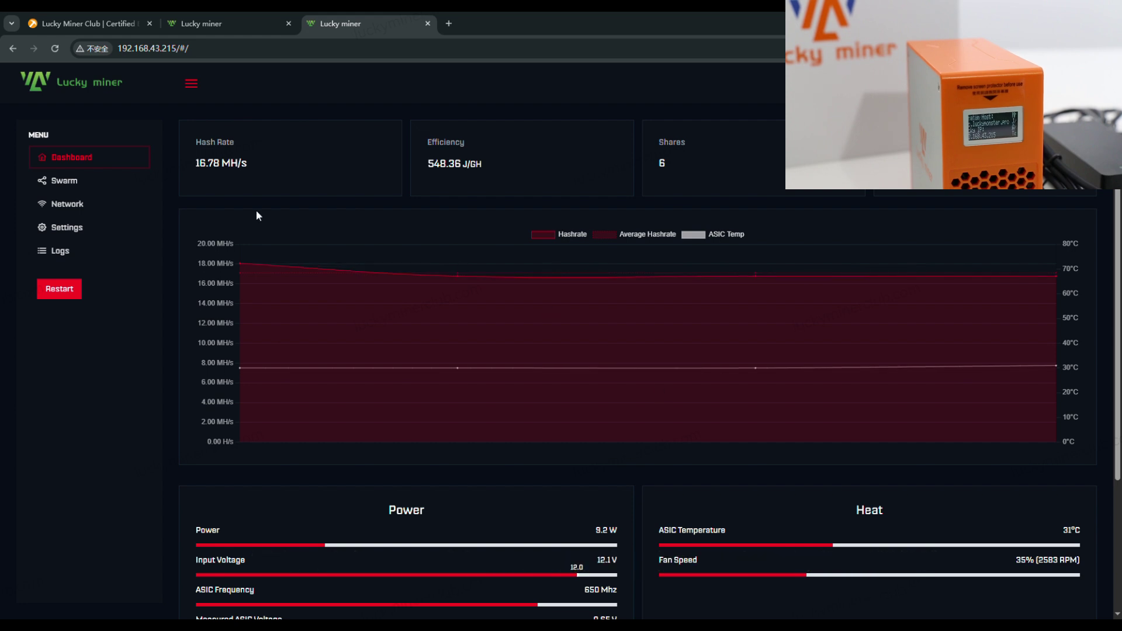
click(107, 185)
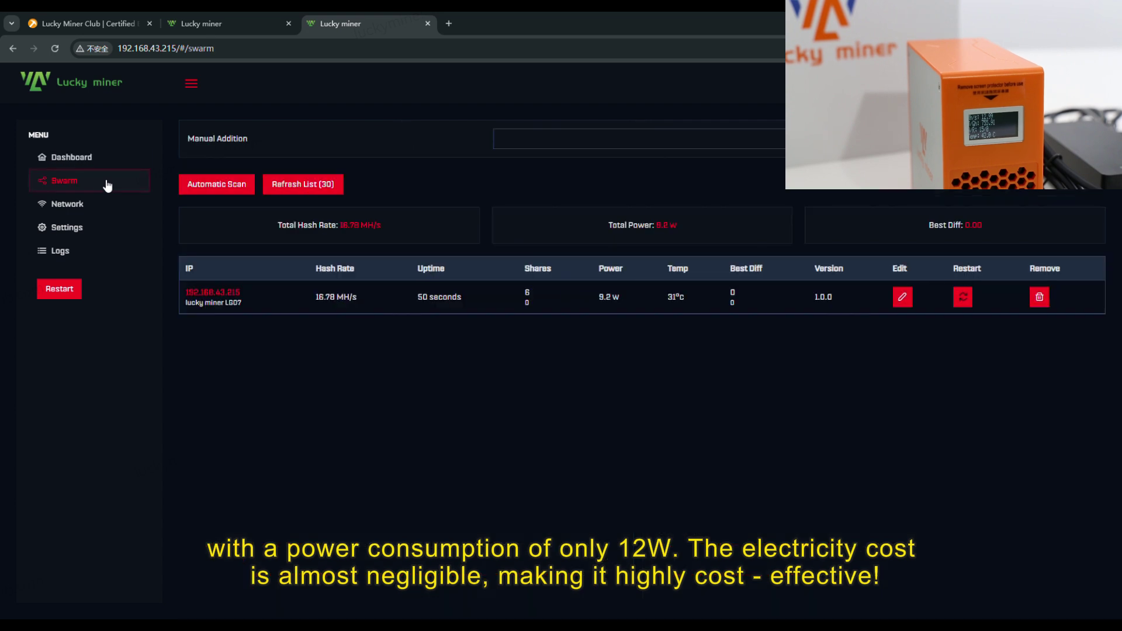